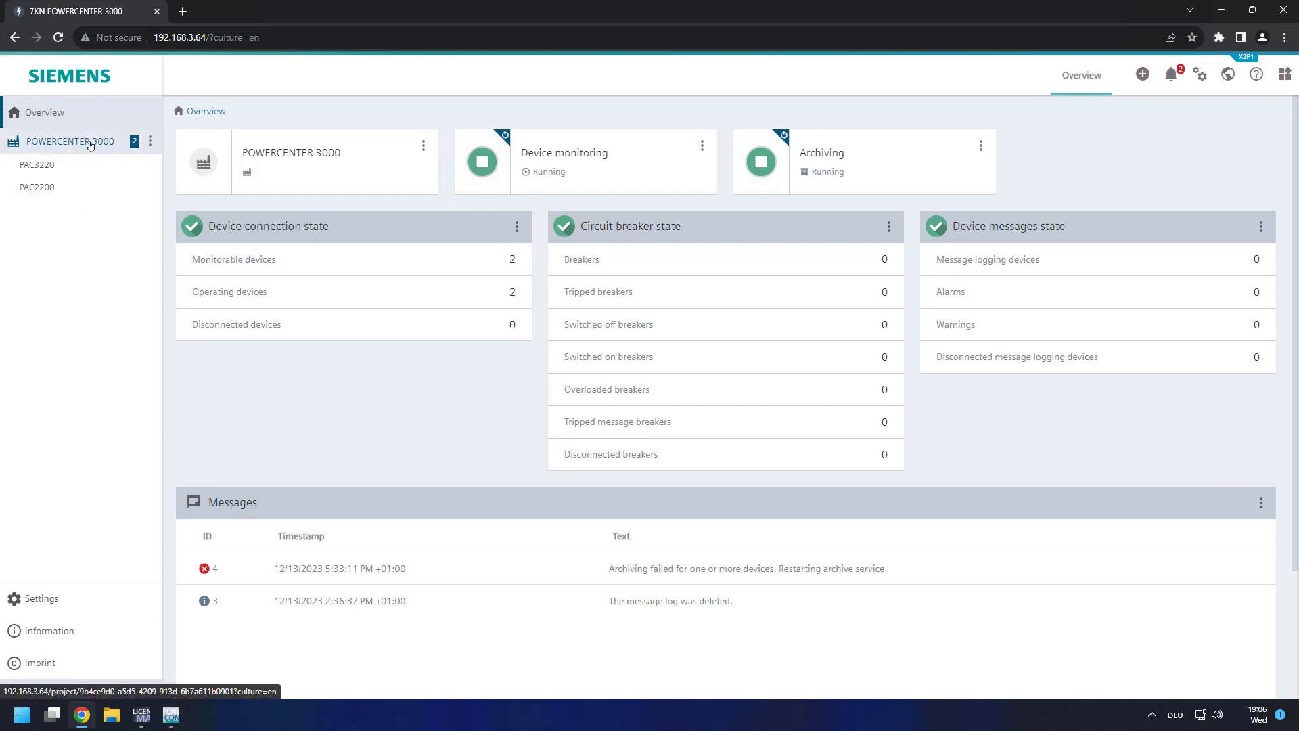
Check the POWERCENTER 3000 slave-device figures, a maximum of 32 devices, then open its Settings
left_click(90, 143)
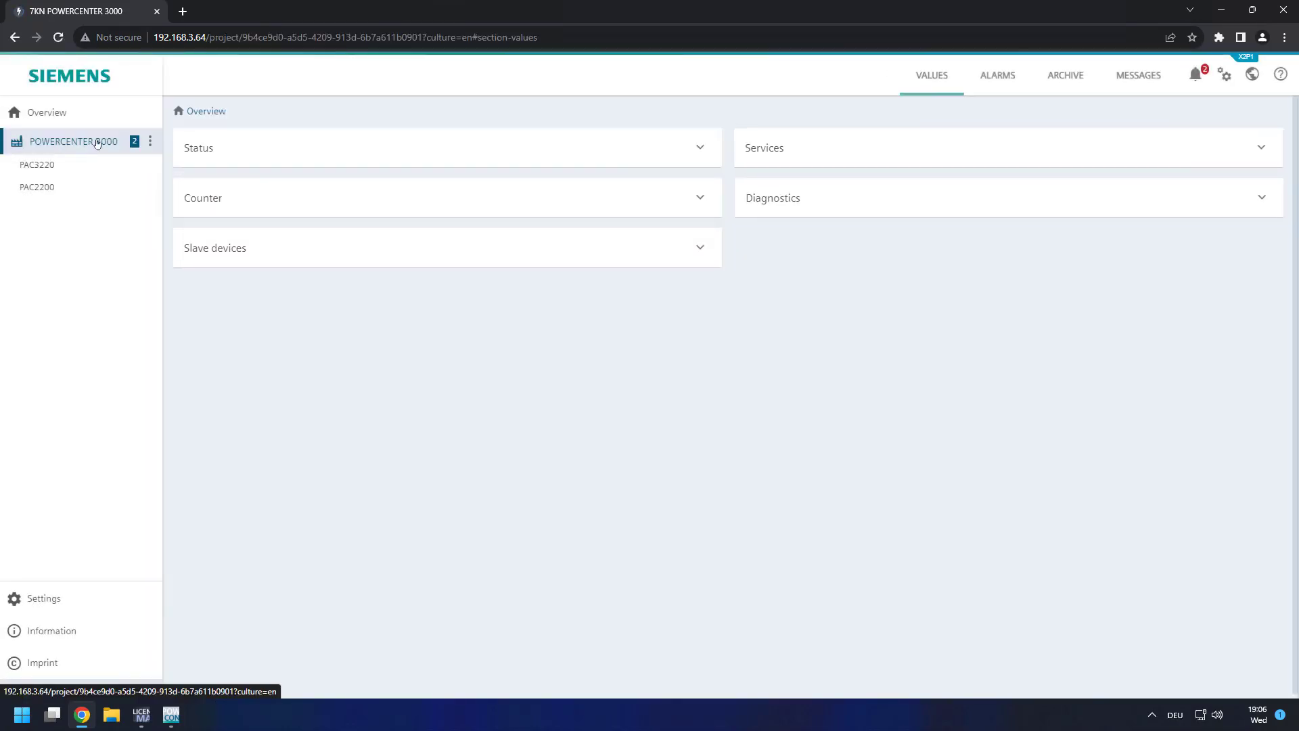
left_click(295, 252)
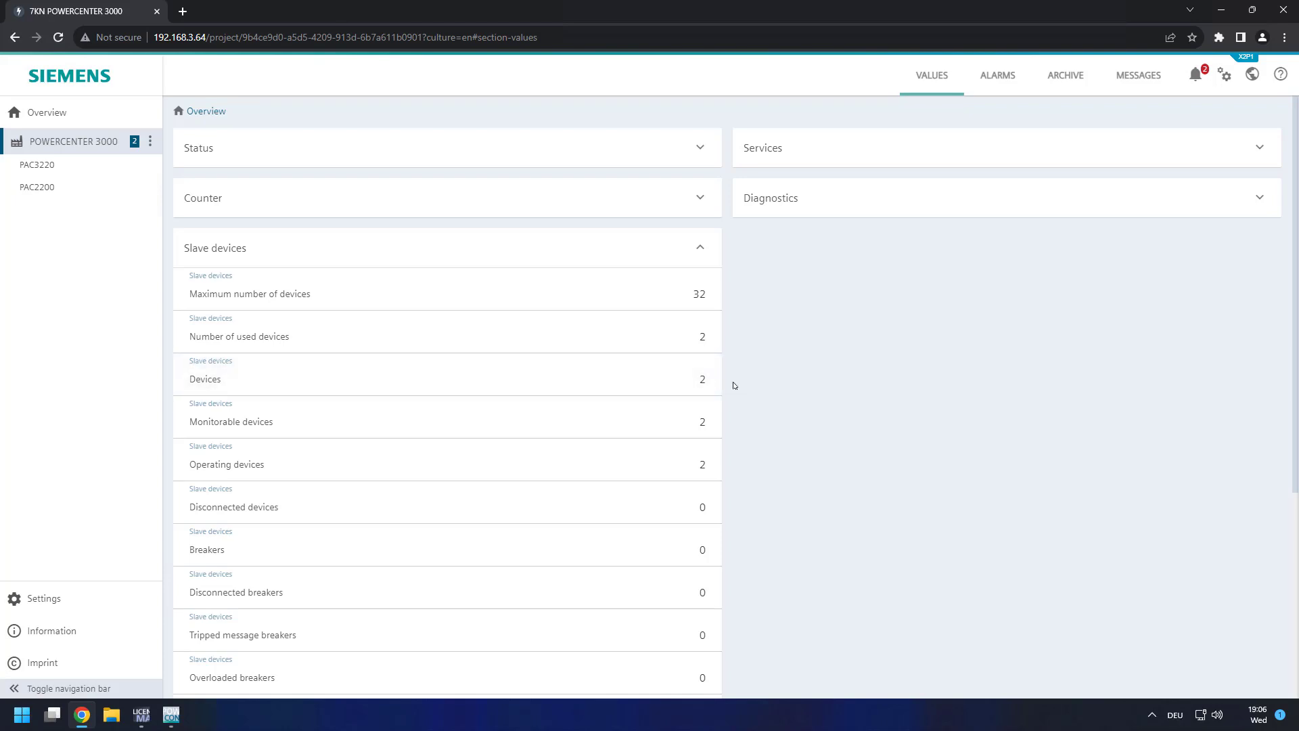
left_click(42, 601)
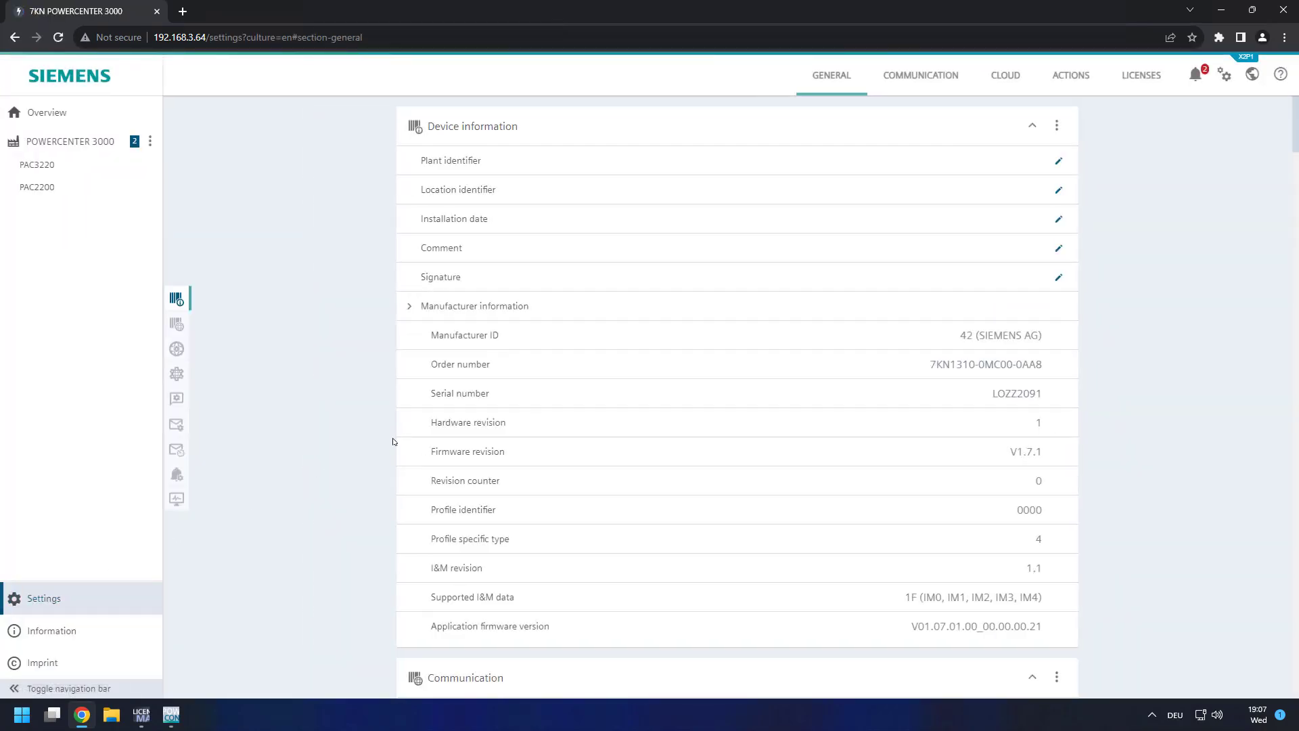
Show the Licenses page listing the 10, 20, 50 and 100-device extensions, all inactive
left_click(1144, 77)
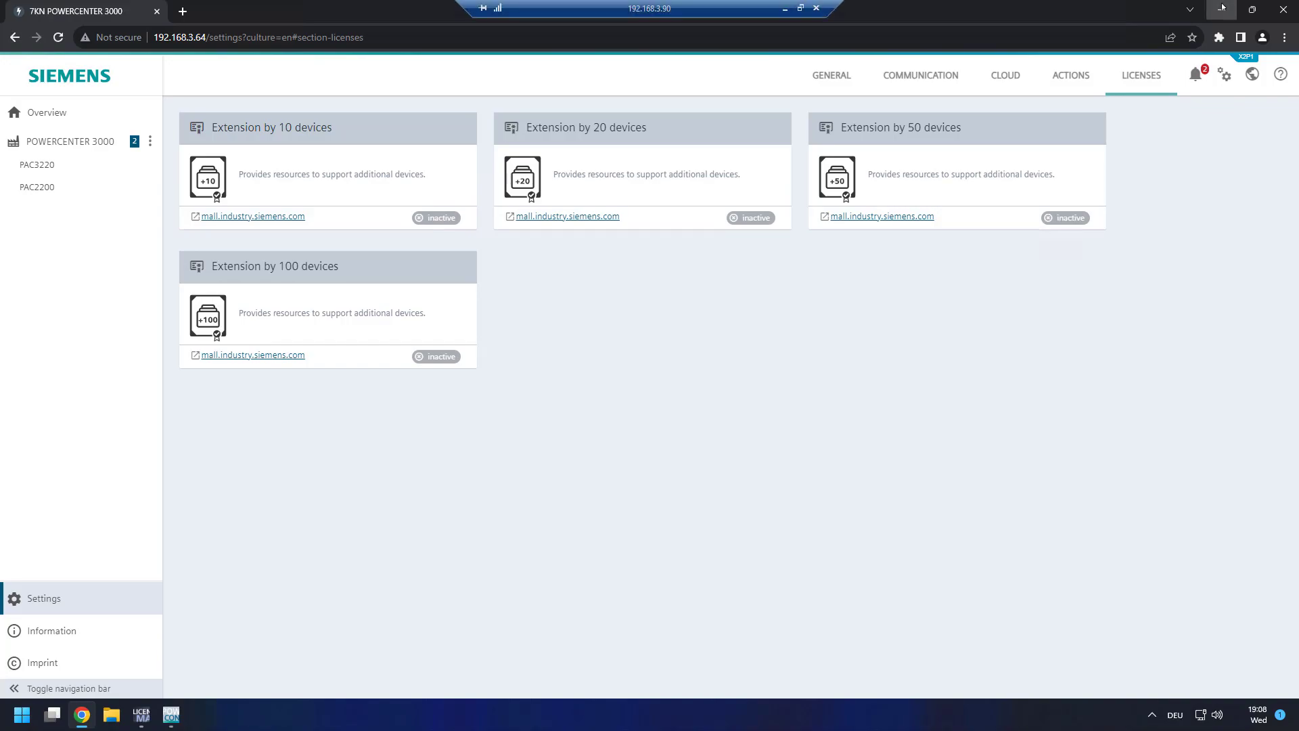
Check the Plus 20 devices key on Local Disk (C:) in Automation License Manager, then switch to powerconfig
left_click(1222, 8)
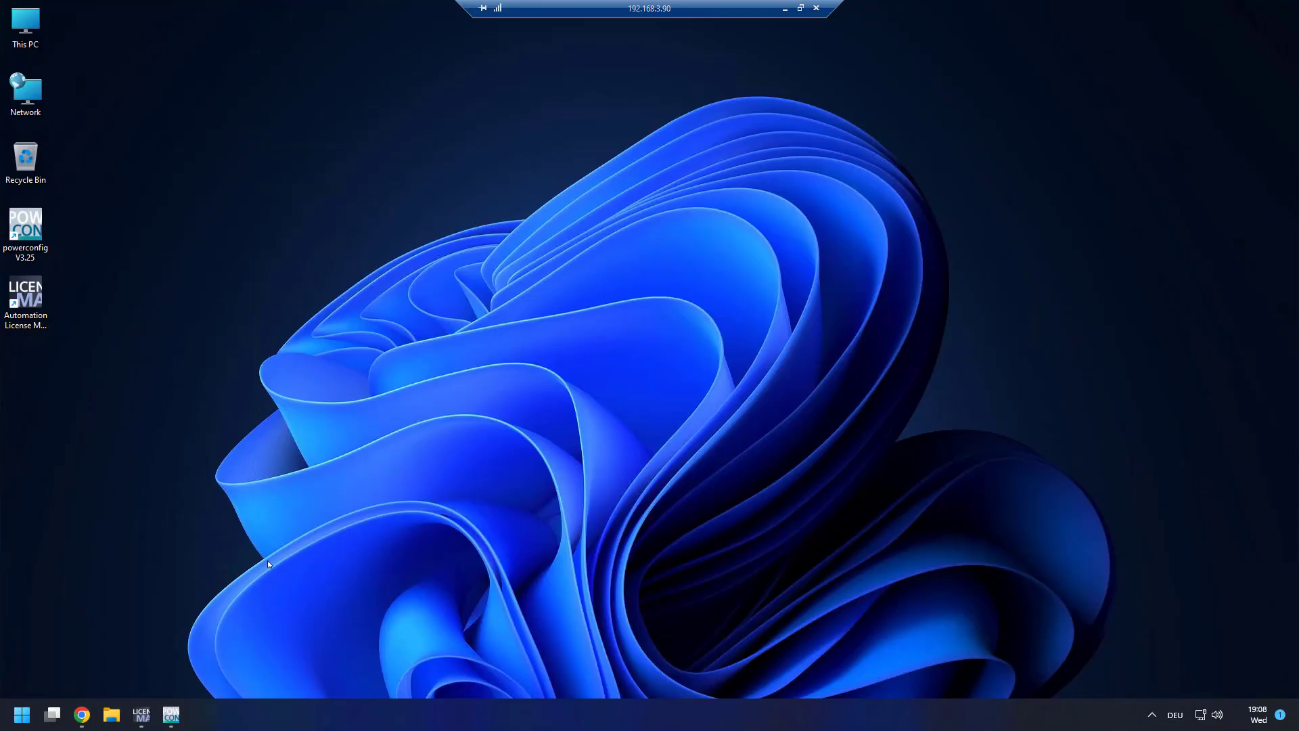
left_click(140, 715)
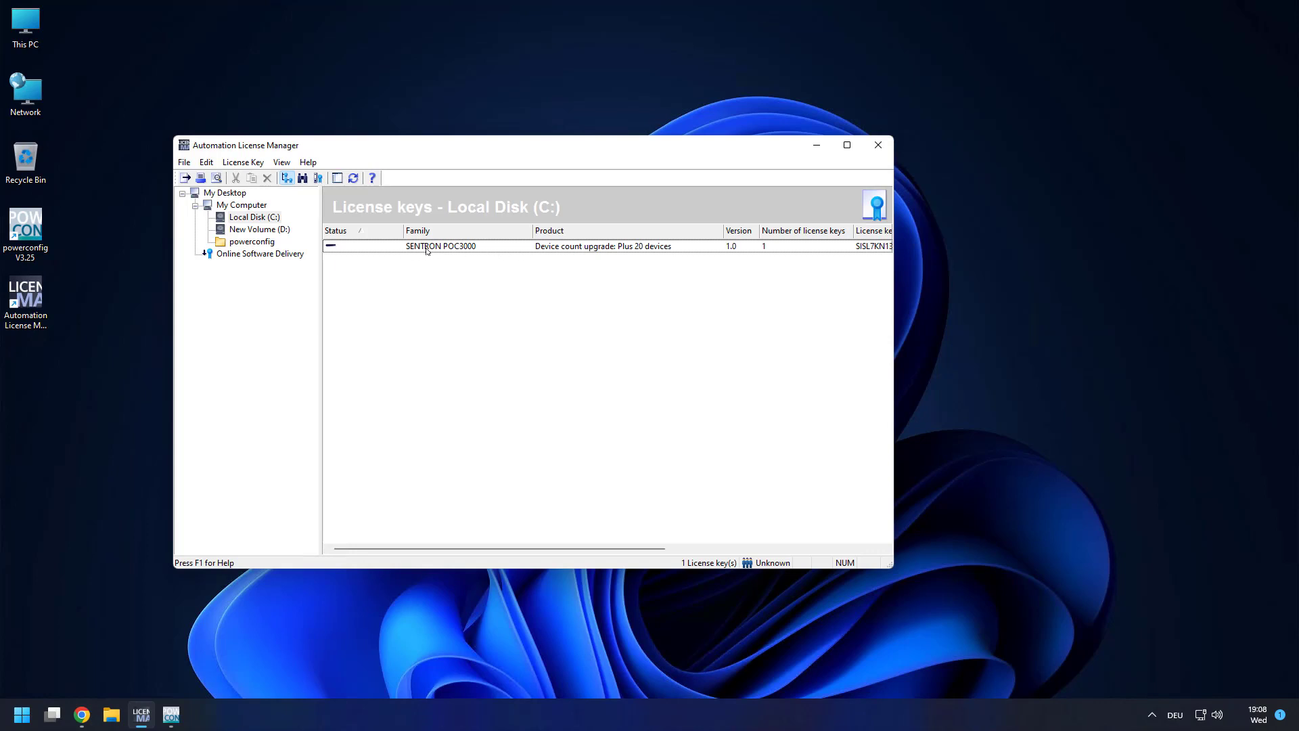
left_click(171, 714)
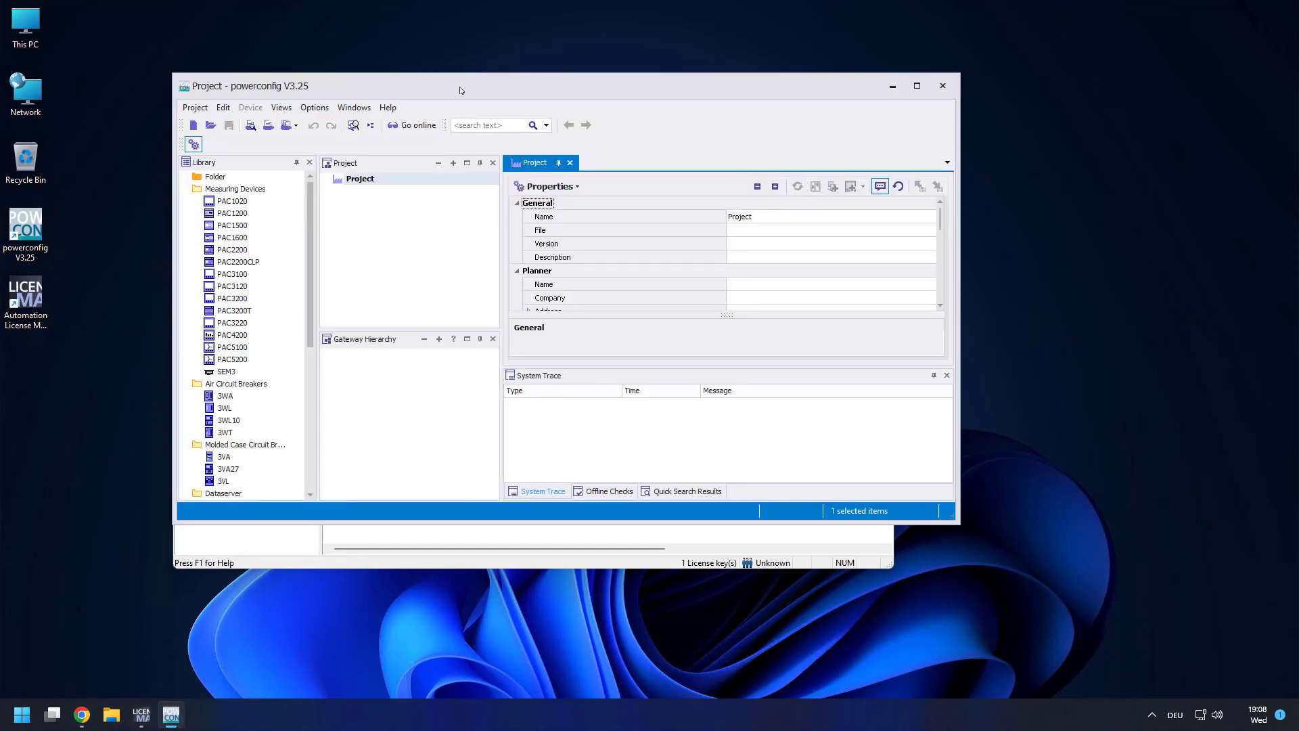
Offset the powerconfig window from the License Manager so both show, with powerconfig on top
left_click_drag(460, 89, 589, 94)
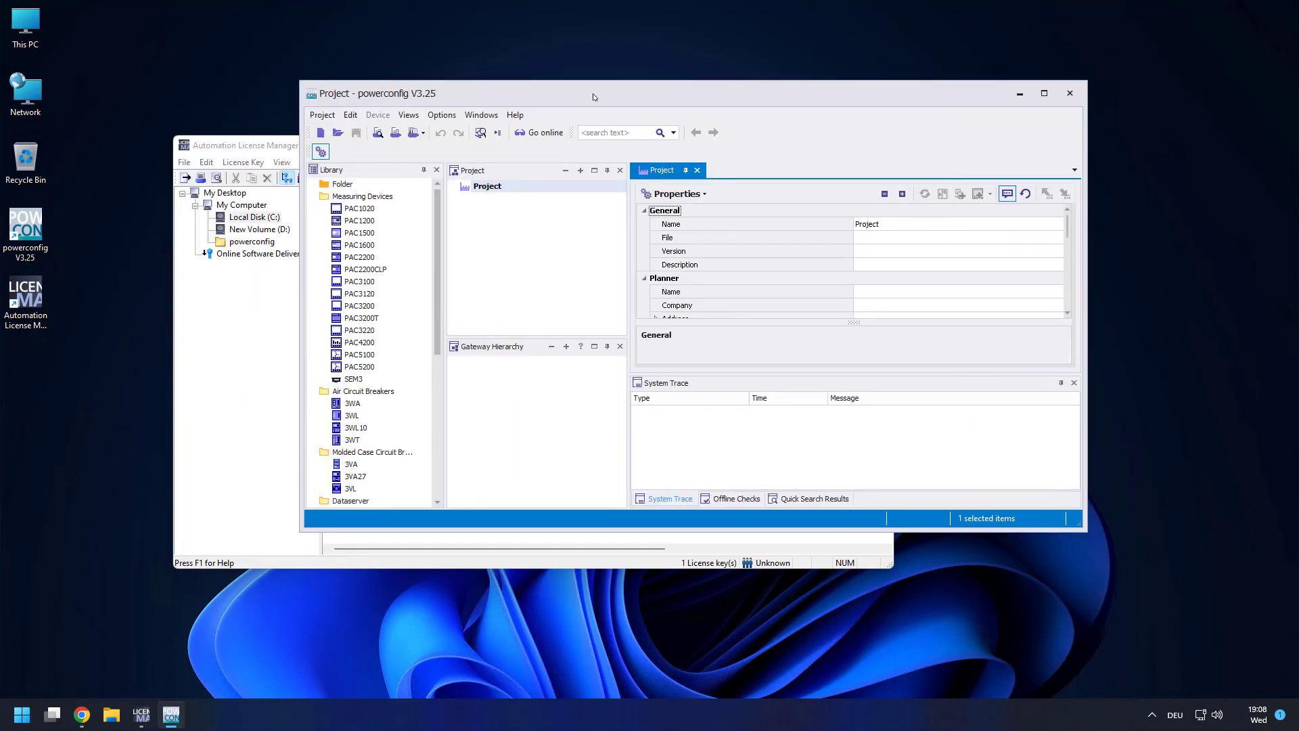
left_click(249, 282)
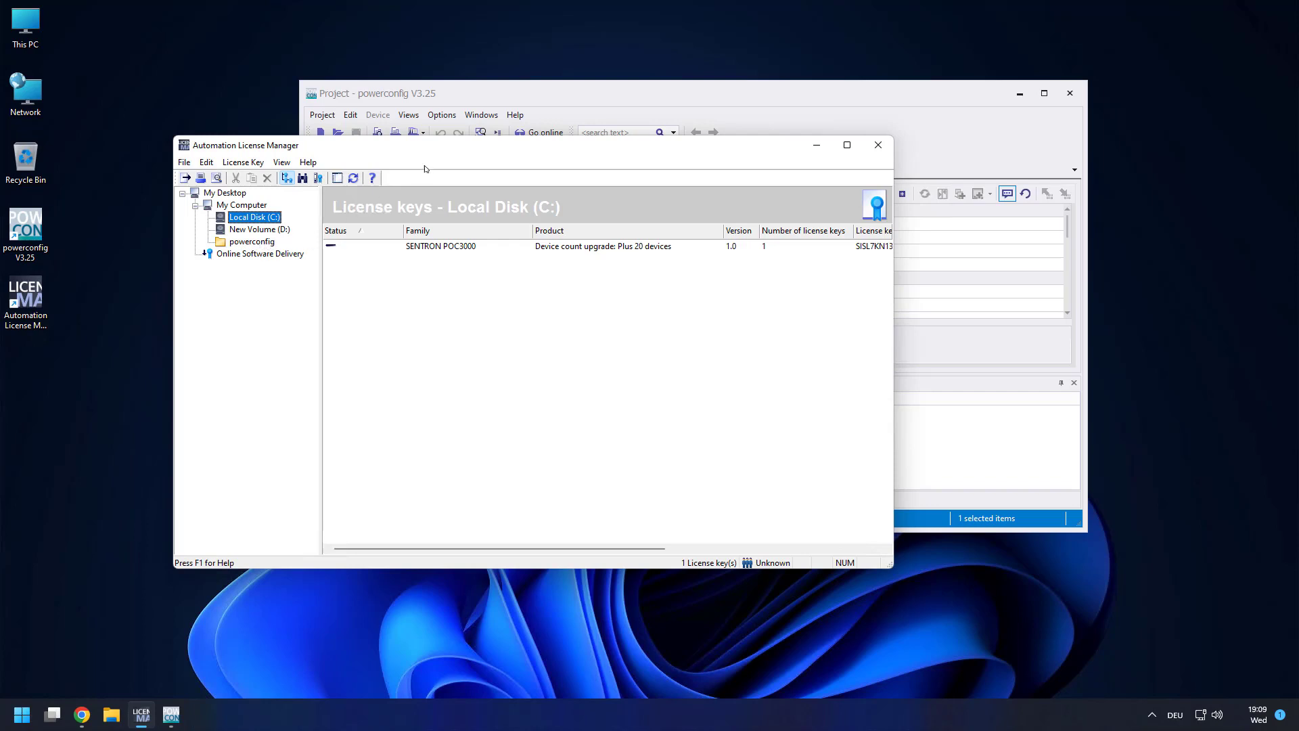
left_click(486, 93)
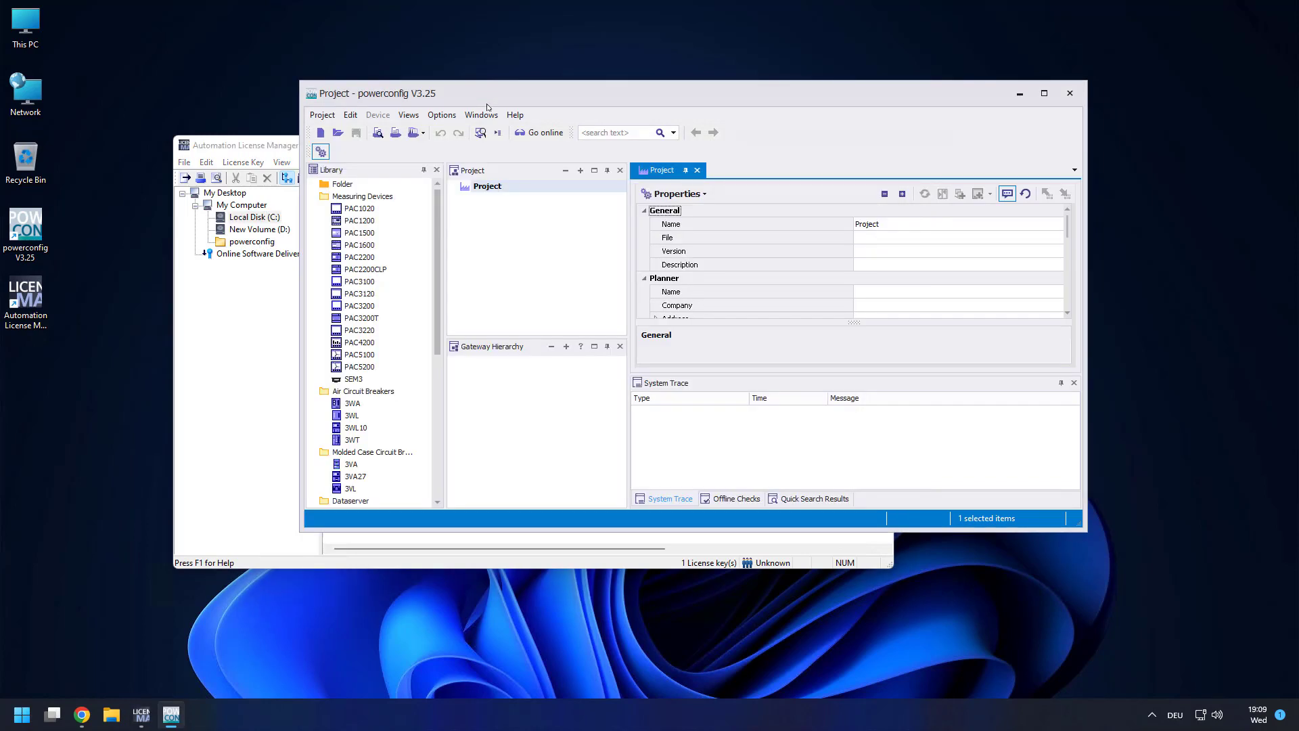
Search Ethernet for accessible devices and add the POWERCENTER 3000 at 192.168.3.64 to the project
left_click(481, 133)
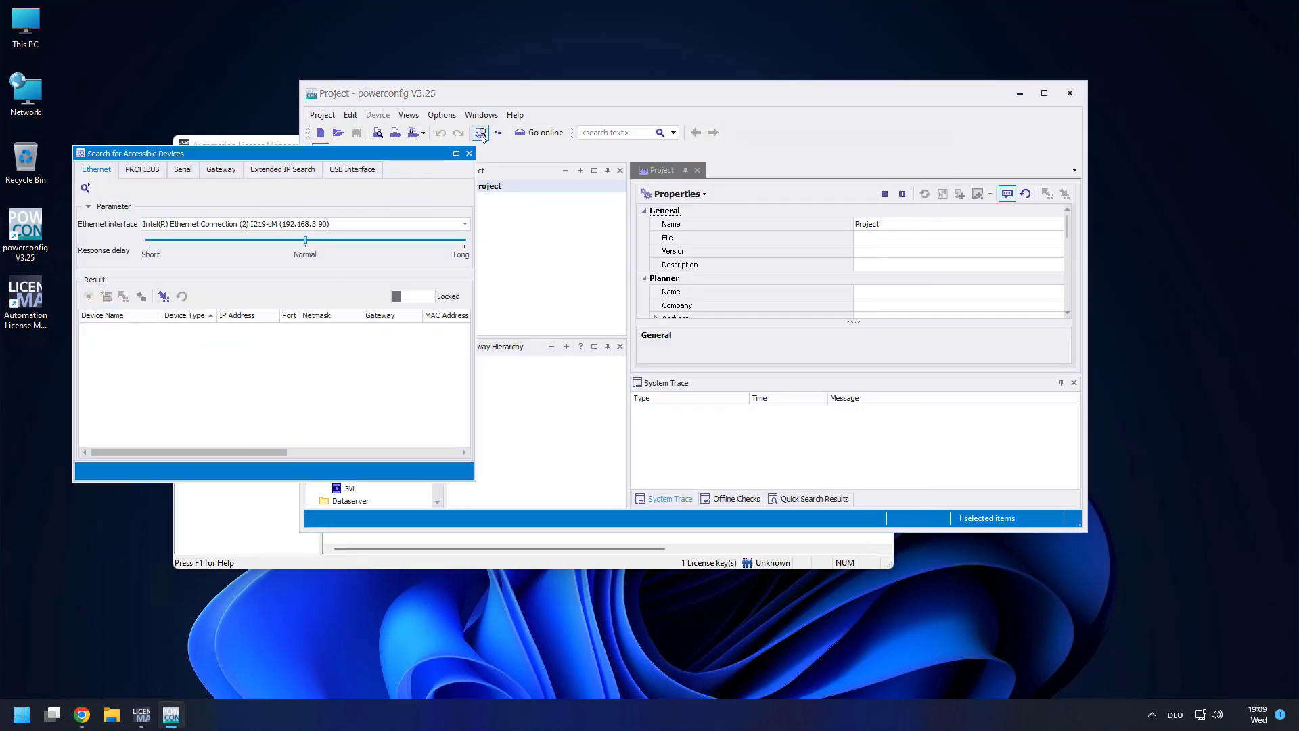
left_click(86, 188)
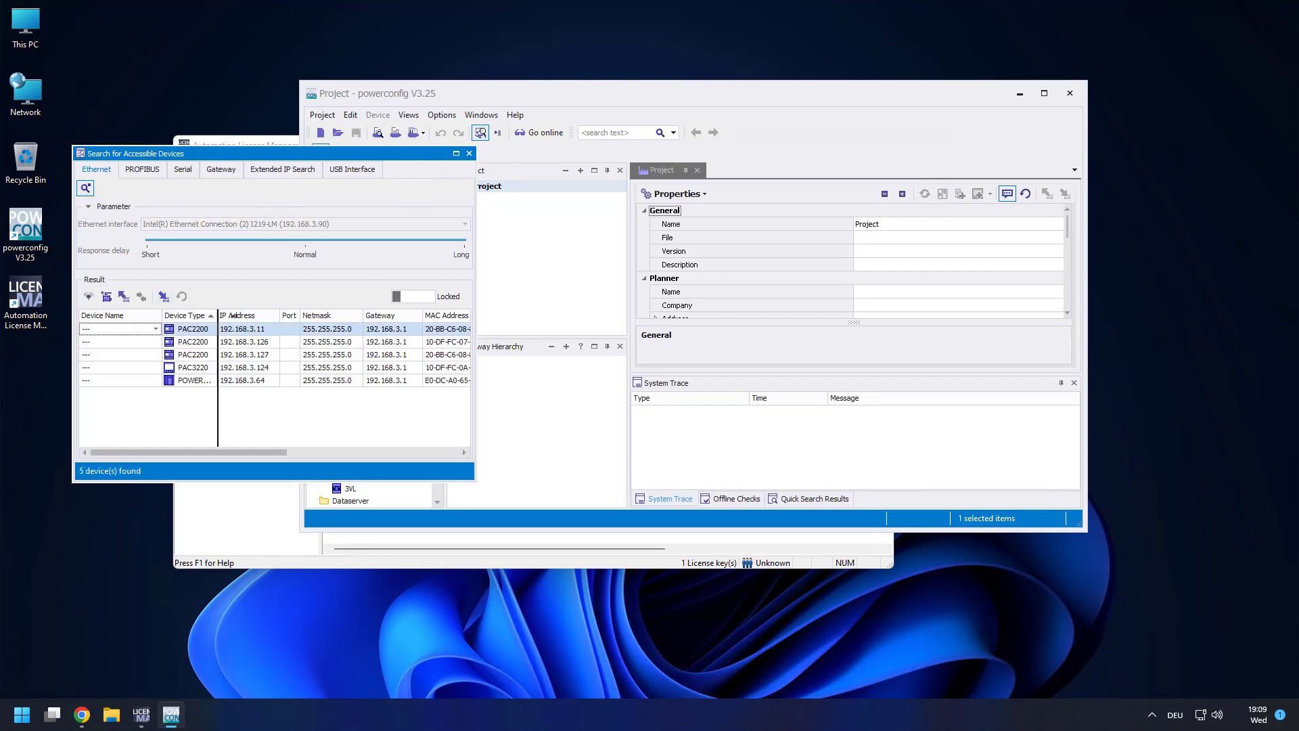
left_click_drag(258, 315, 276, 315)
left_click(232, 383)
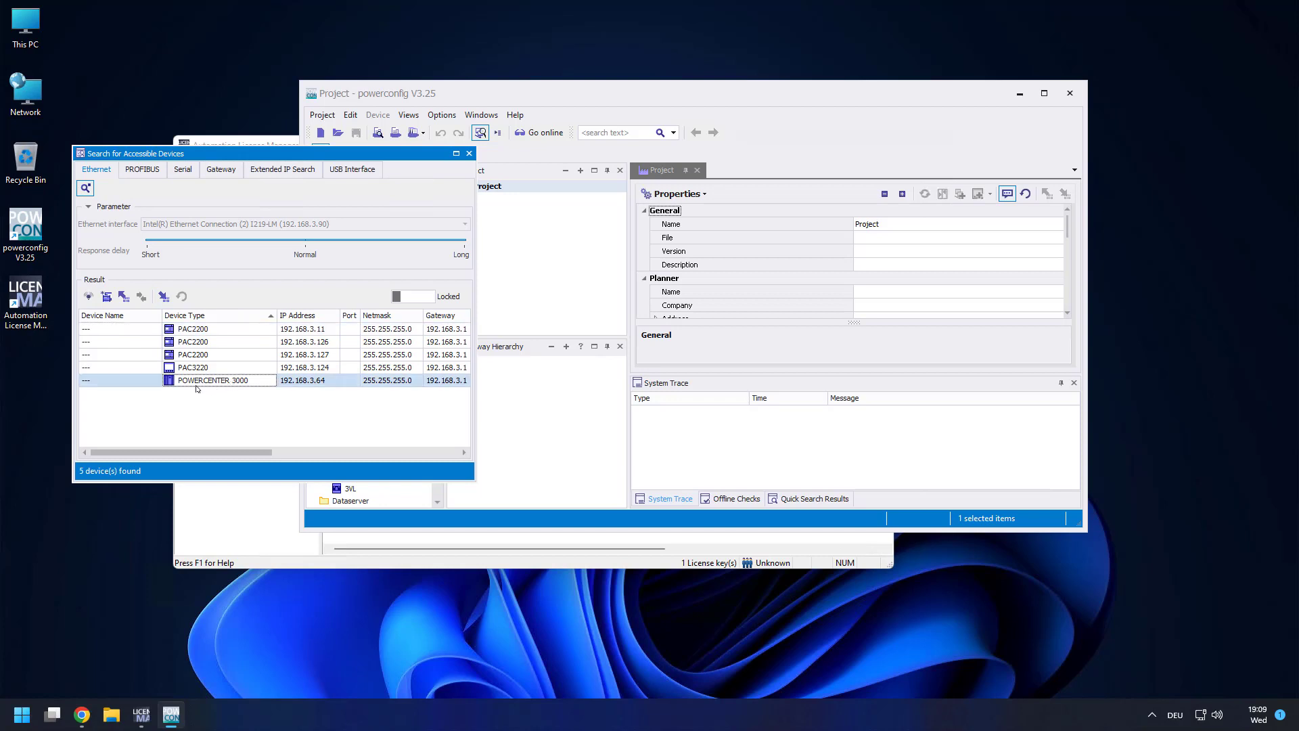
left_click(106, 296)
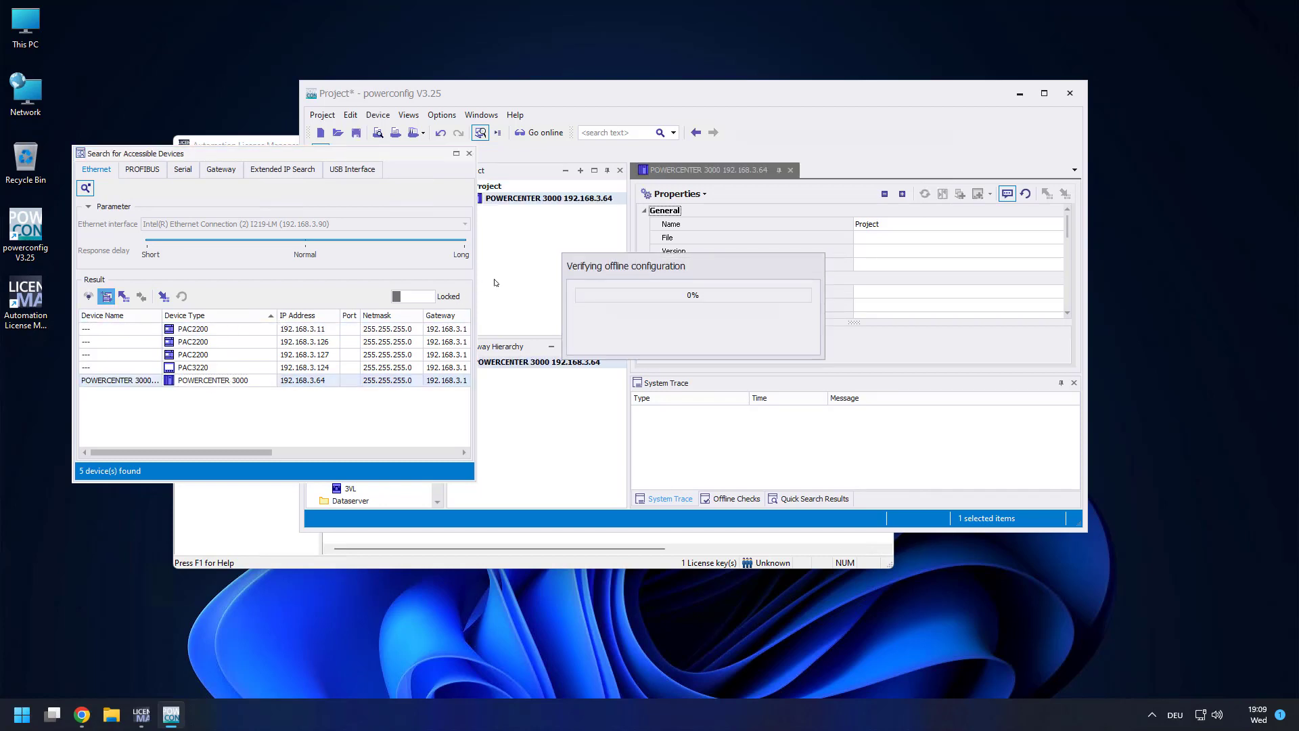
Load the POWERCENTER 3000 configuration from the device and switch to its Licensing view
left_click(469, 153)
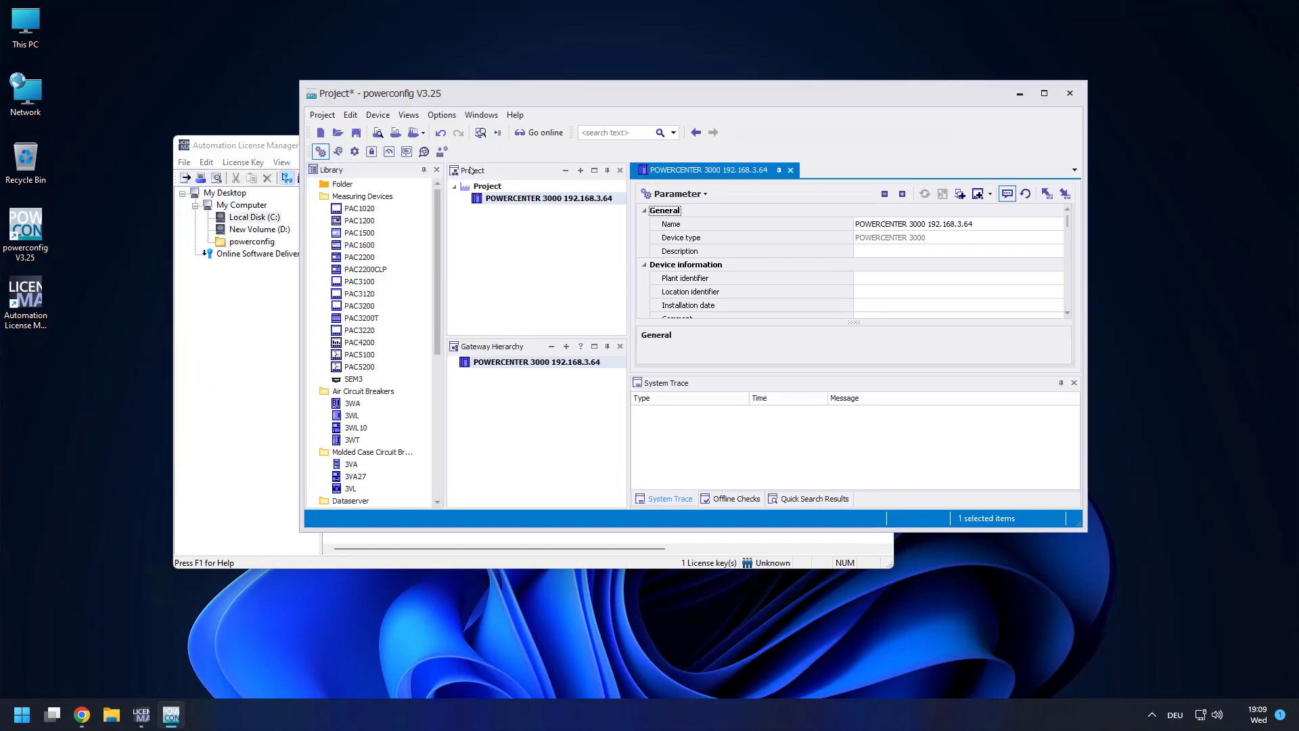
left_click(510, 201)
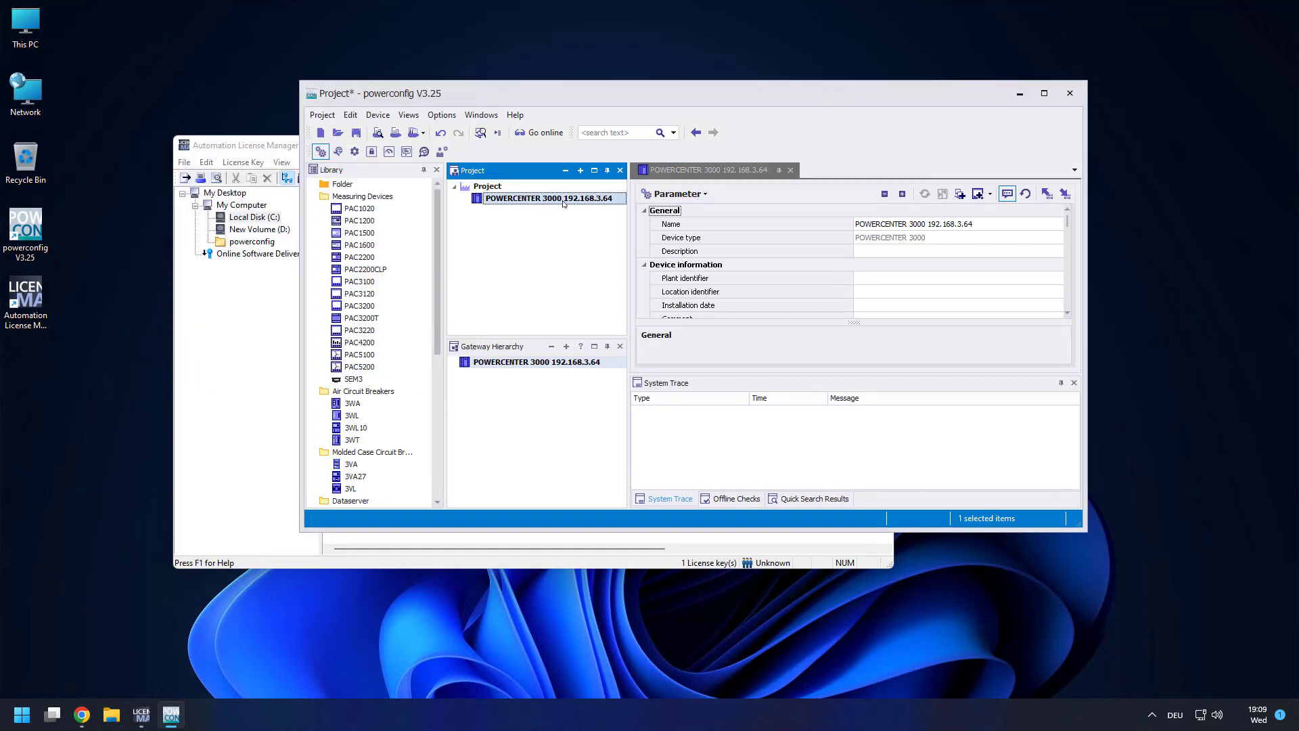
left_click(1047, 194)
left_click(705, 195)
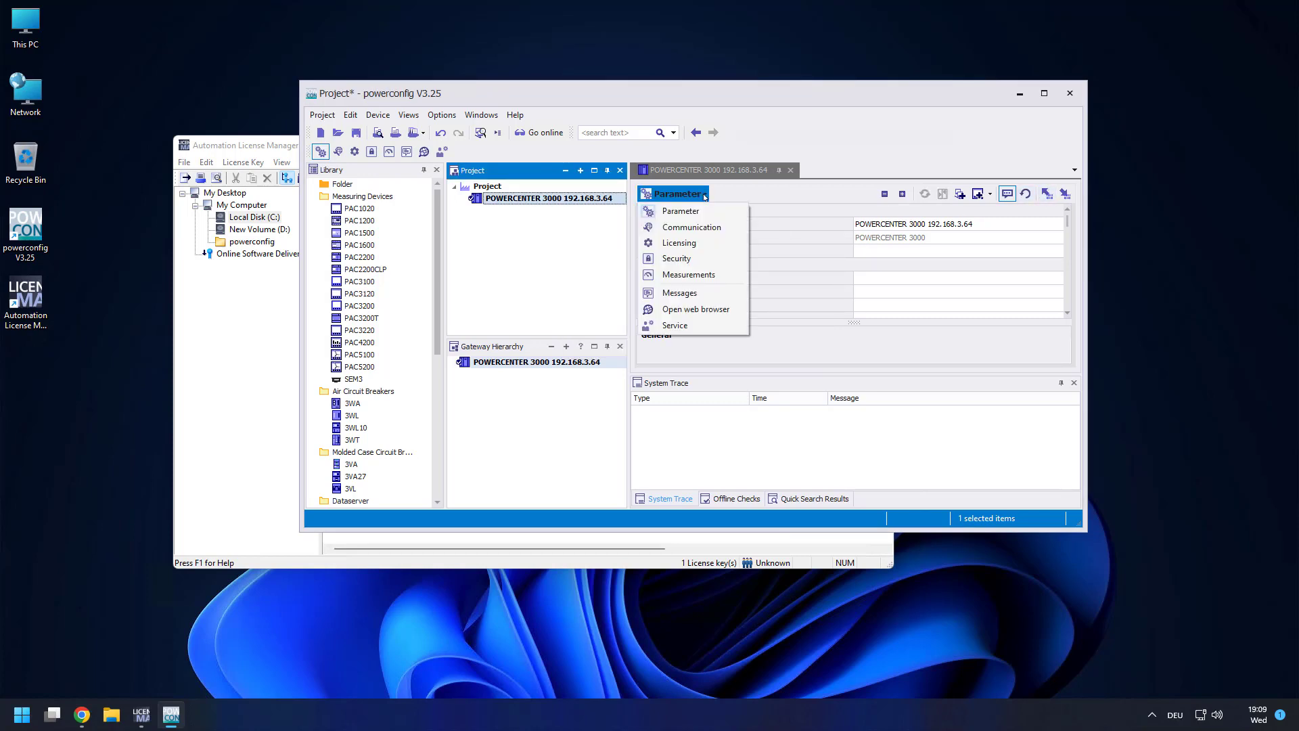
left_click(688, 244)
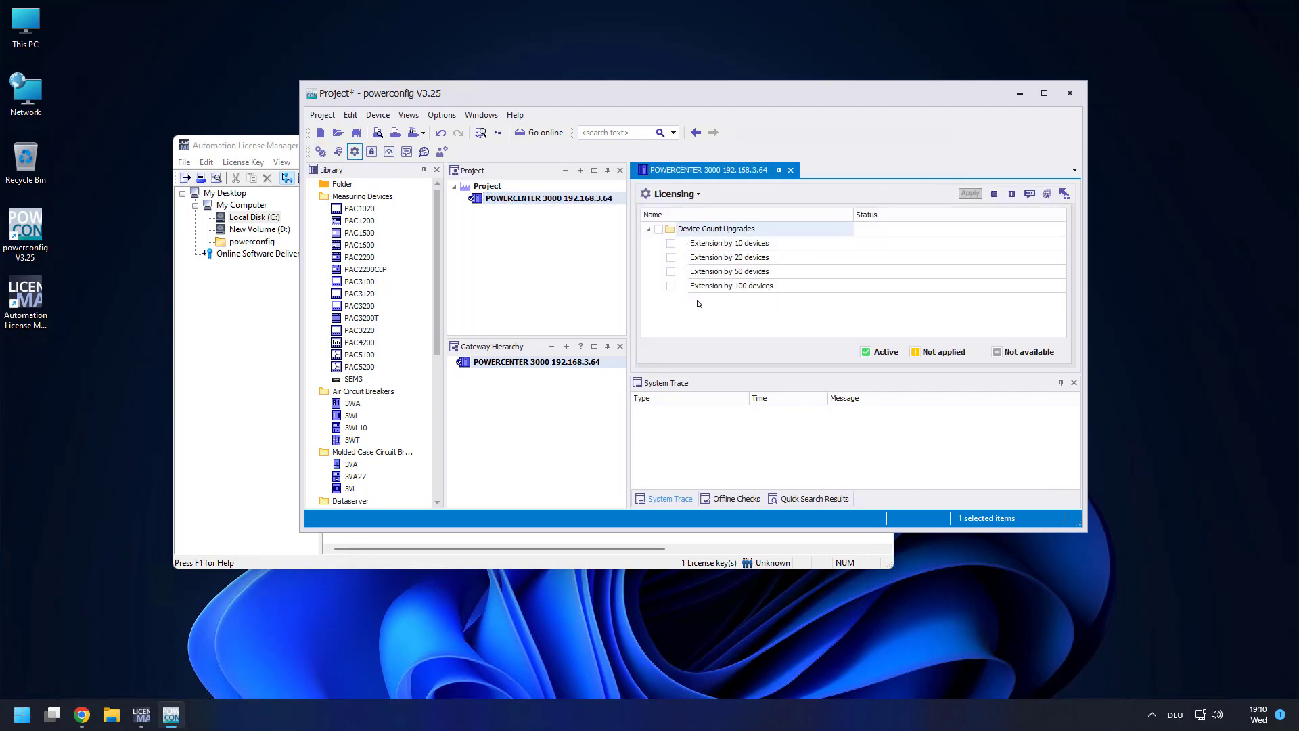
Load the device's license information, showing Extension by 20 devices as Not applied
left_click(1065, 194)
left_click(247, 145)
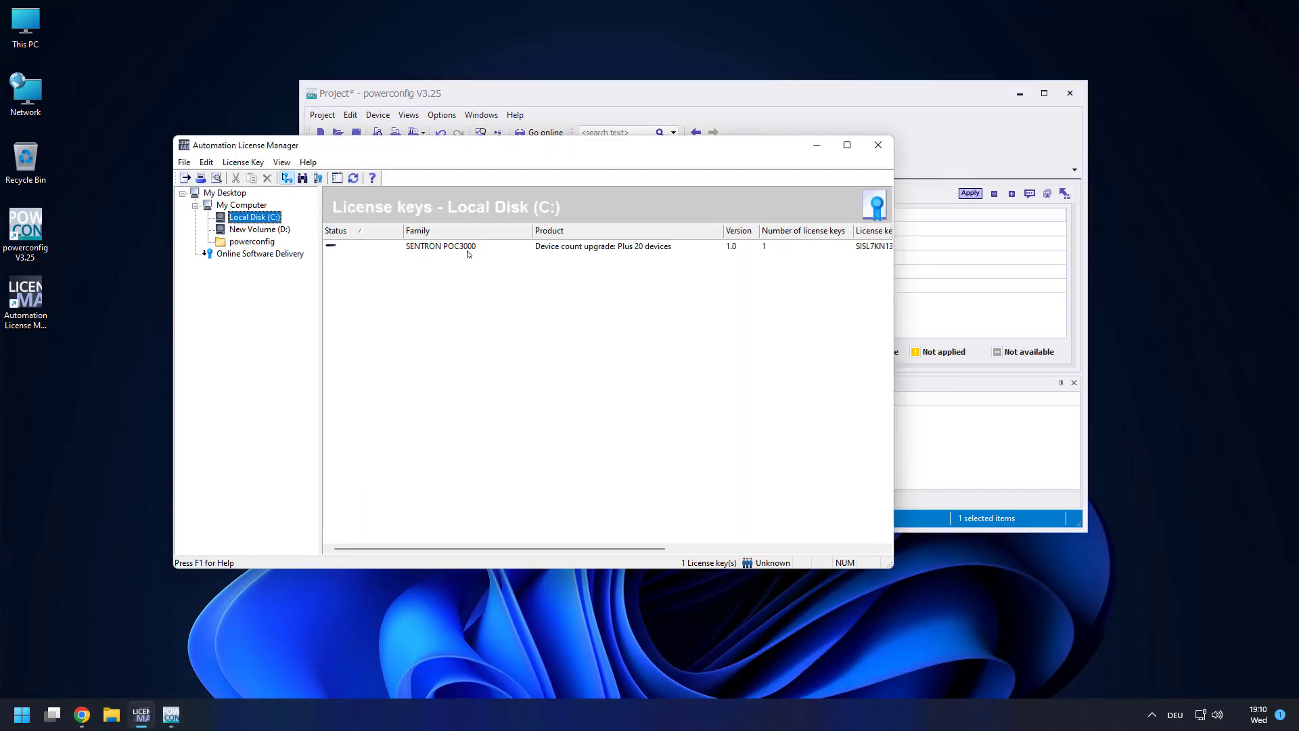
left_click(785, 99)
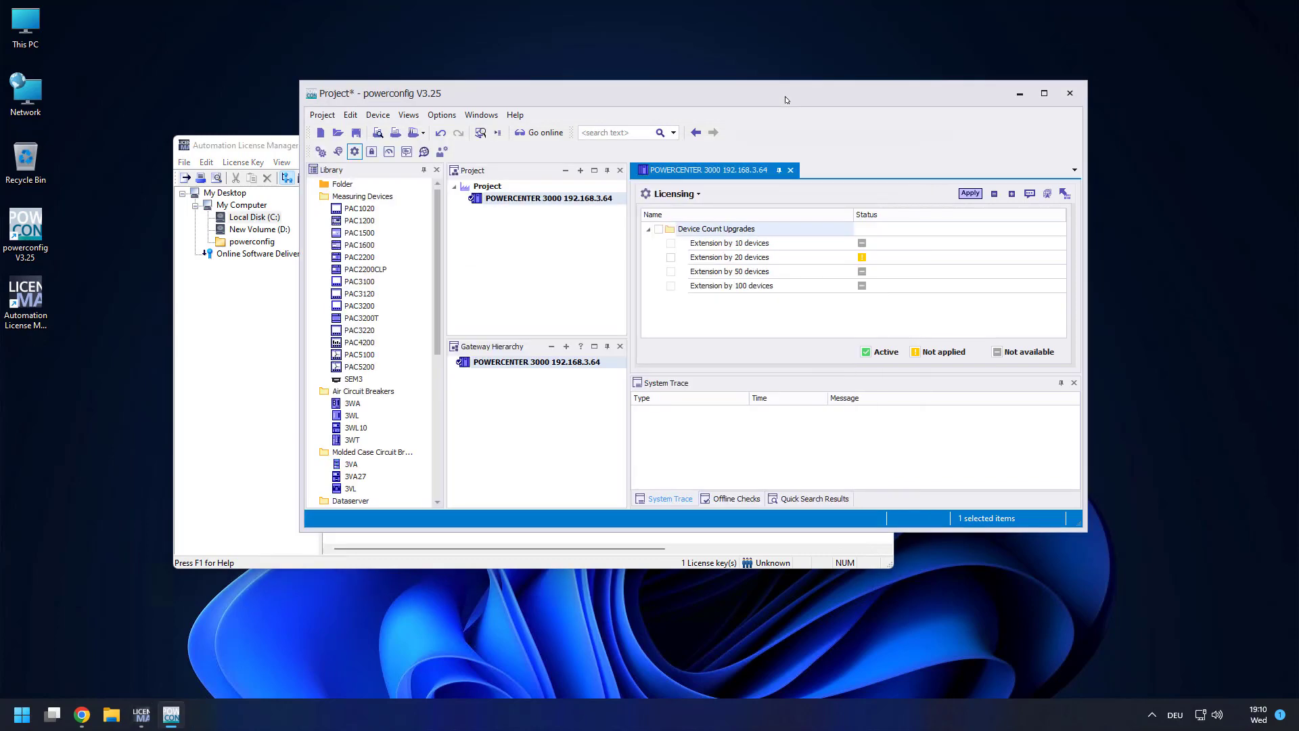
Apply the Extension by 20 devices license to the POWERCENTER 3000 and confirm activation
left_click(671, 258)
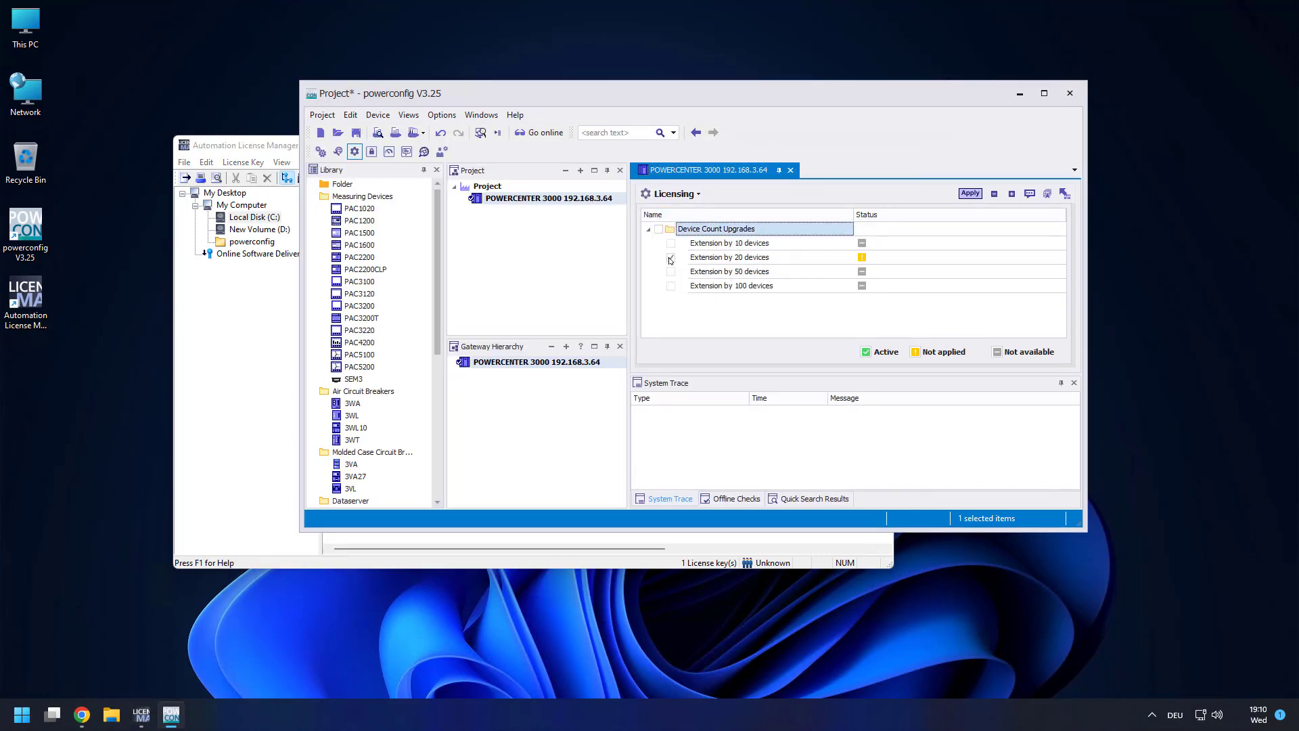
left_click(970, 195)
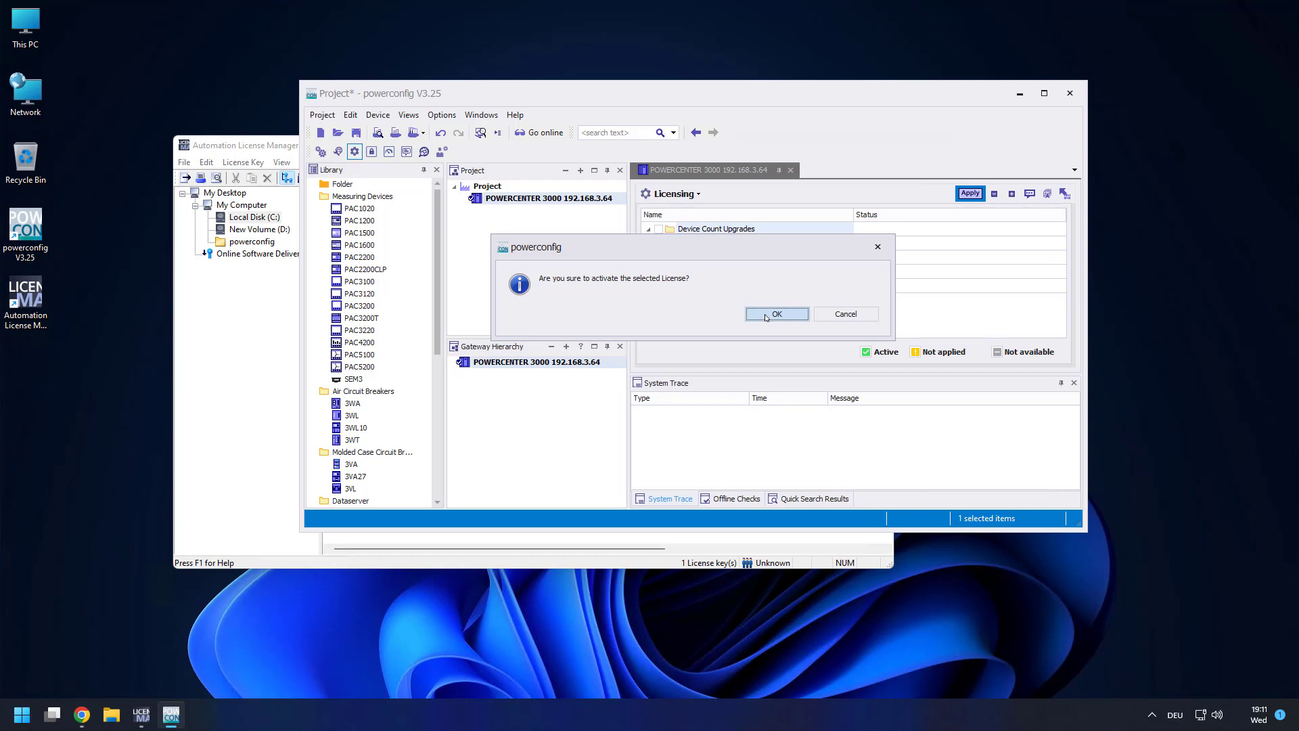
left_click(767, 316)
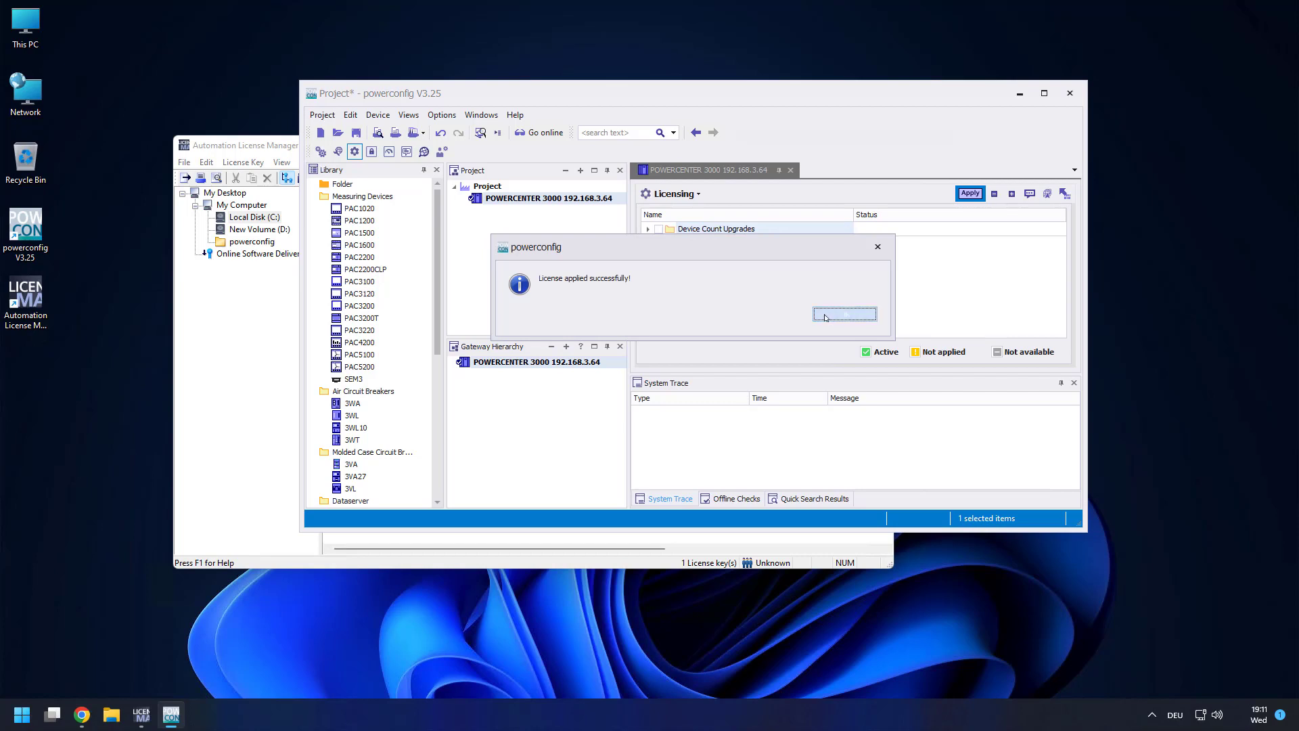
left_click(825, 317)
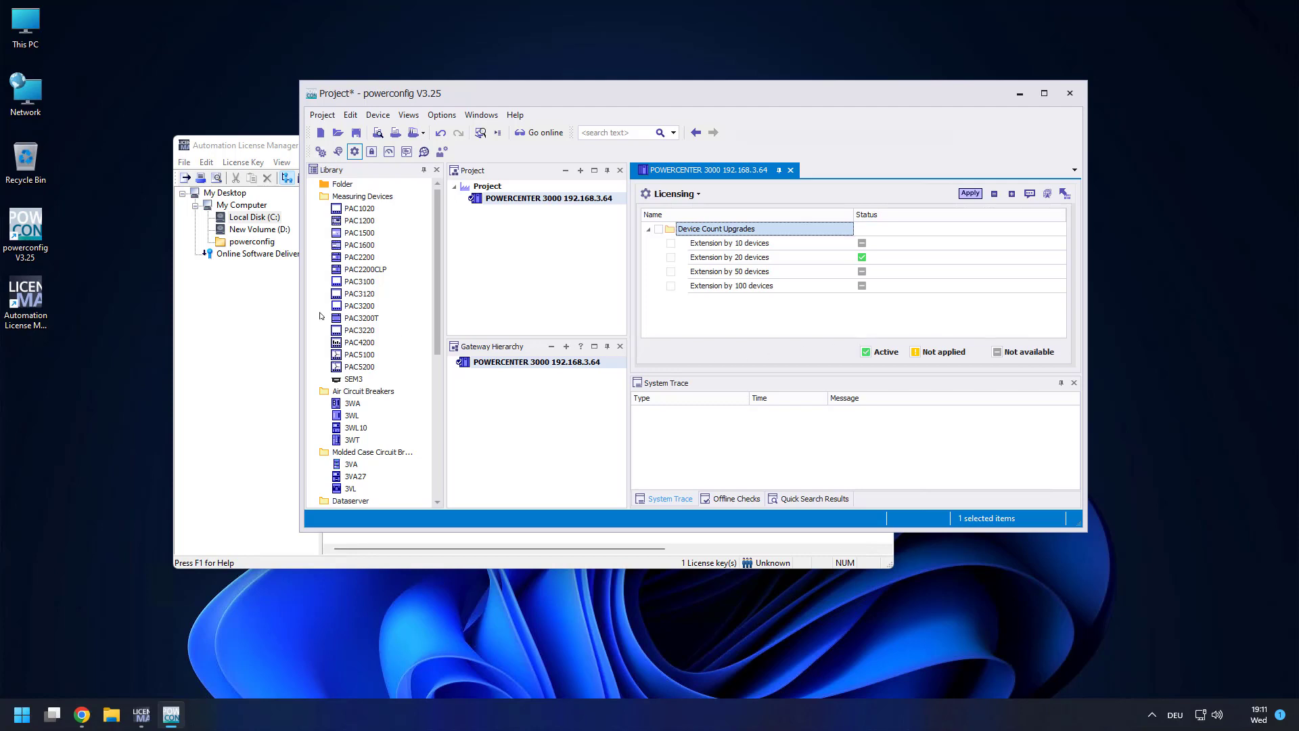
left_click(236, 305)
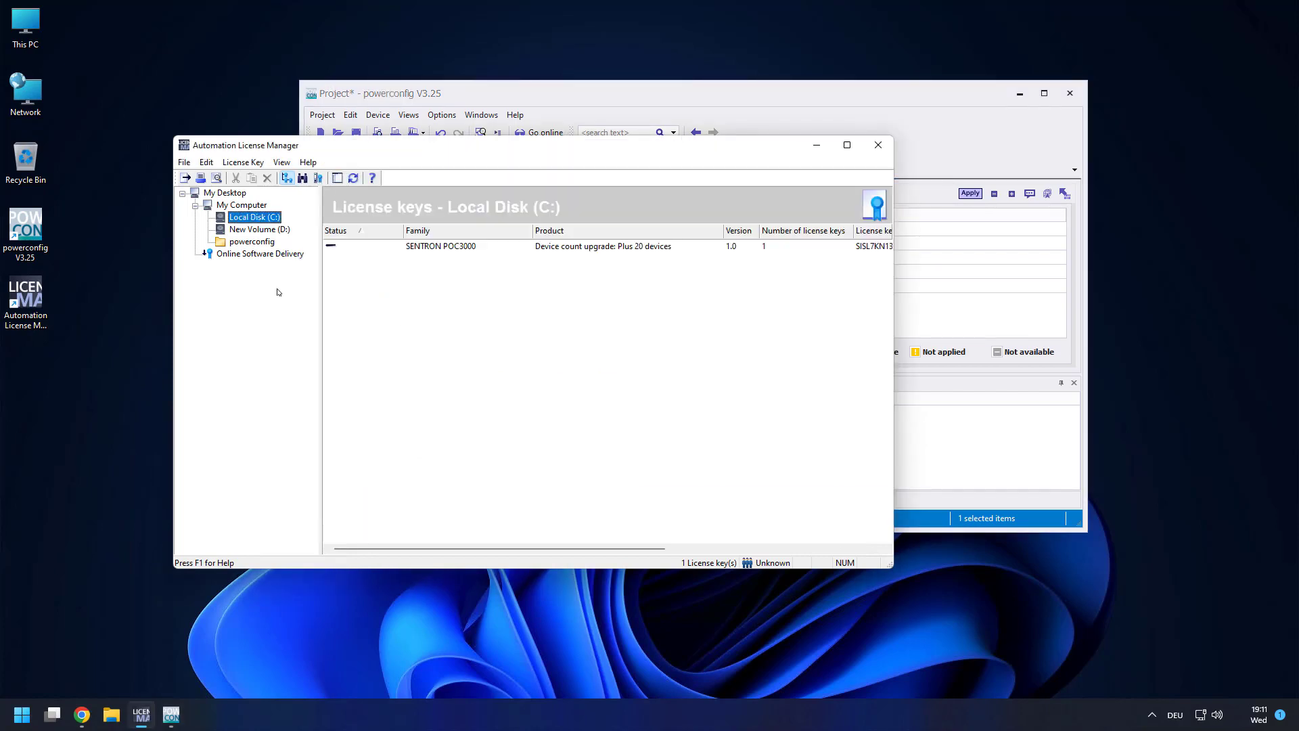
Refresh Automation License Manager to confirm Local Disk (C:) no longer holds the 20-device key
left_click(353, 178)
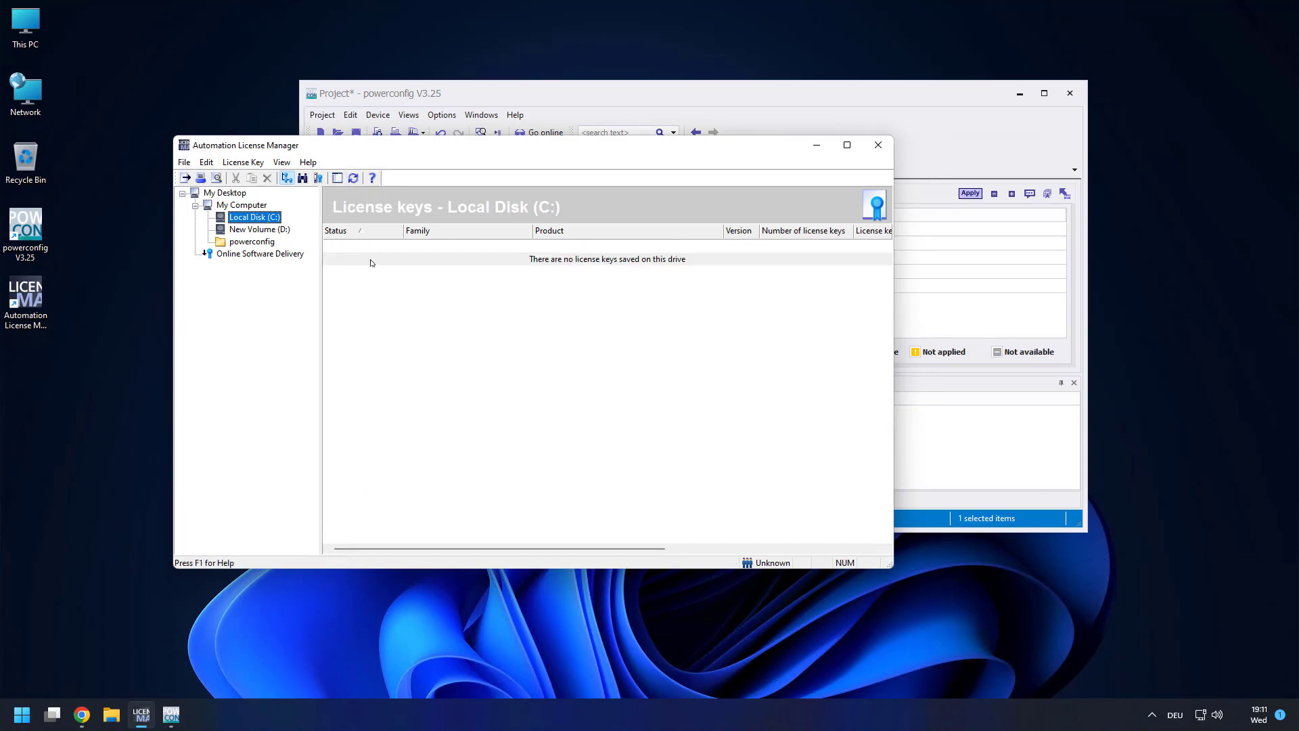
left_click(82, 716)
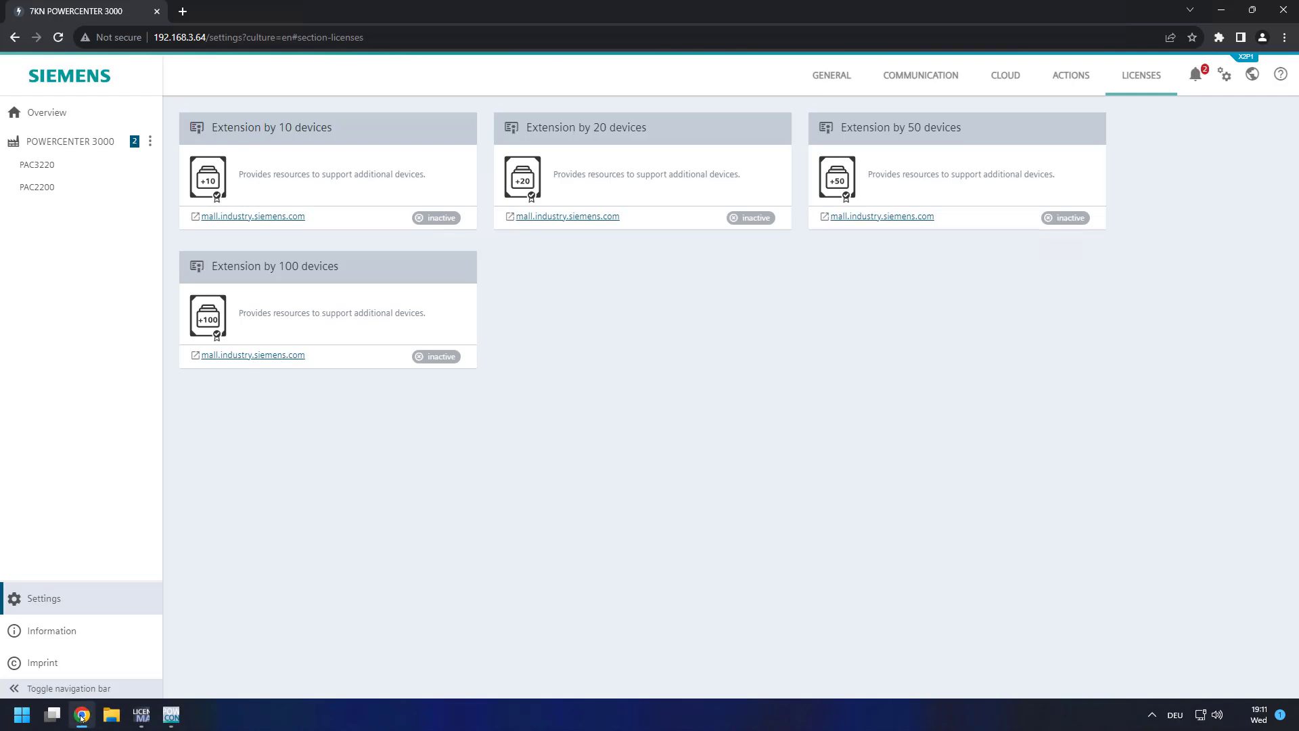
Confirm the web overview reports a maximum of 52 slave devices with 2 in use, then open Settings
left_click(95, 146)
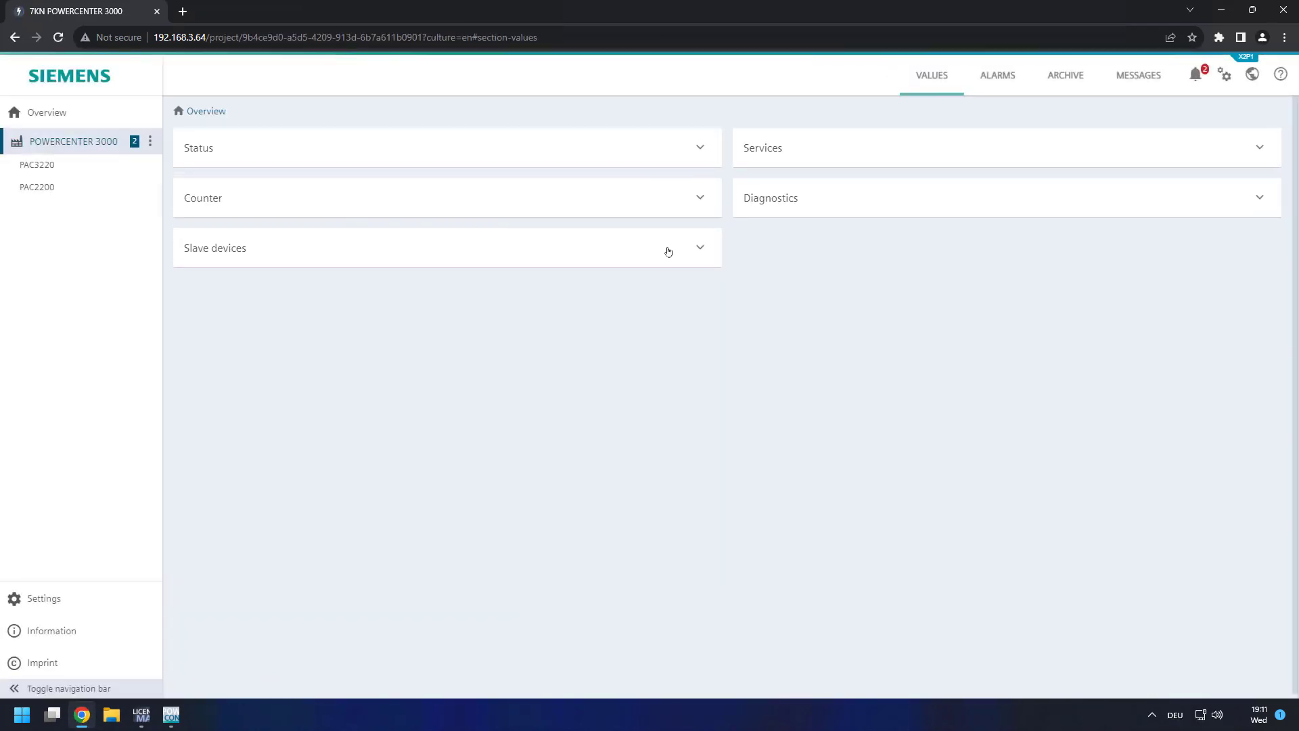
left_click(701, 250)
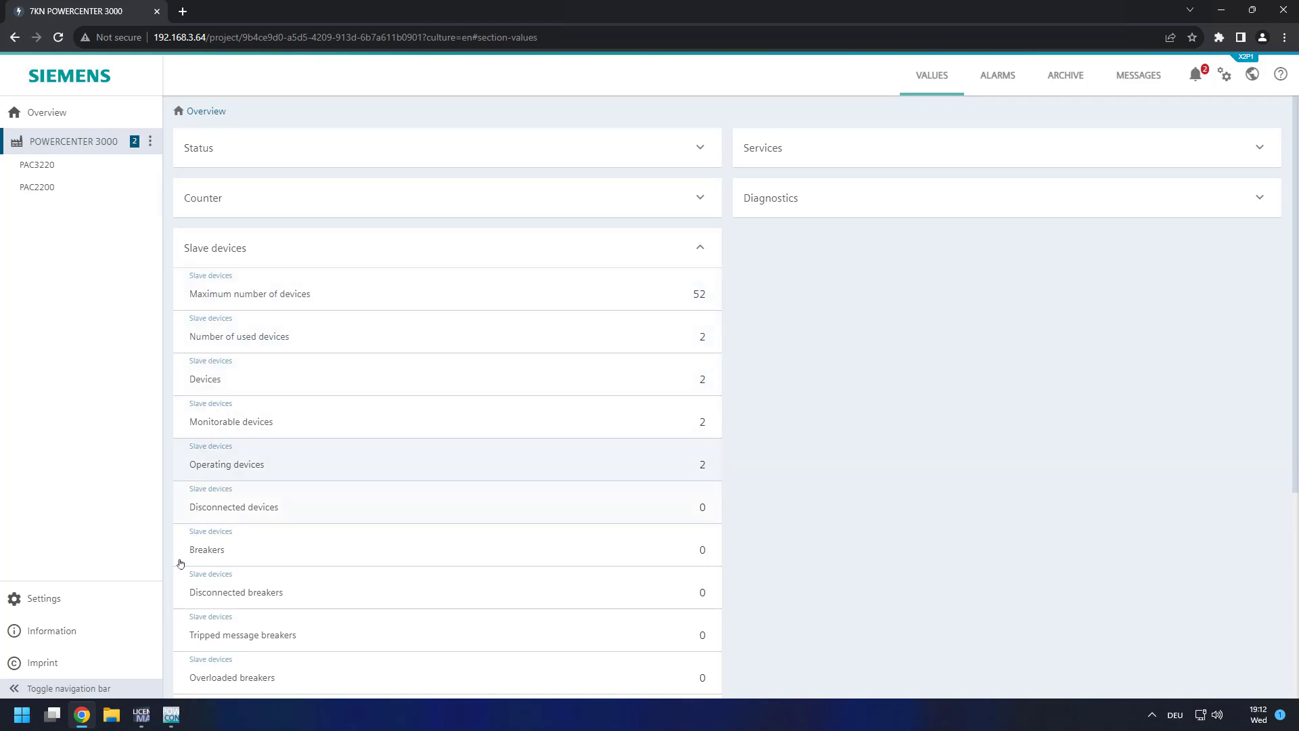
left_click(85, 600)
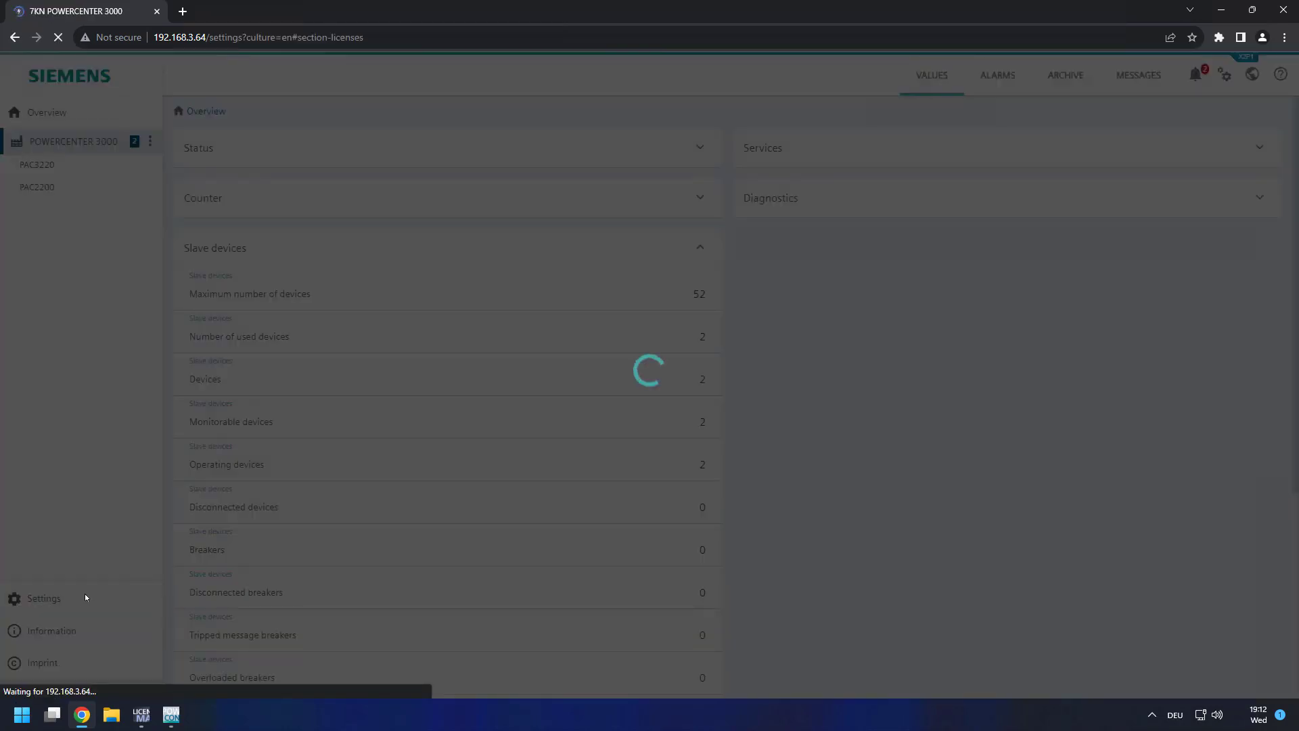